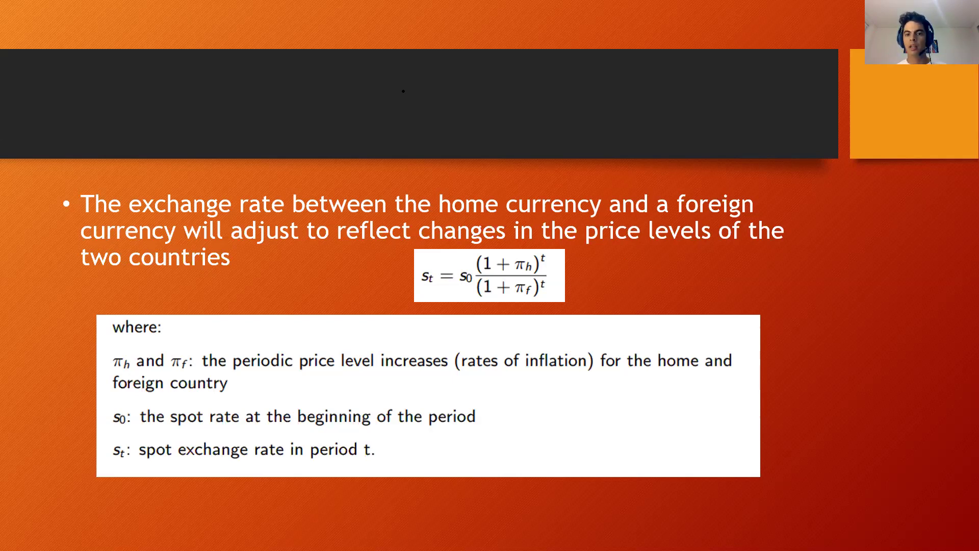
key(alt+Tab)
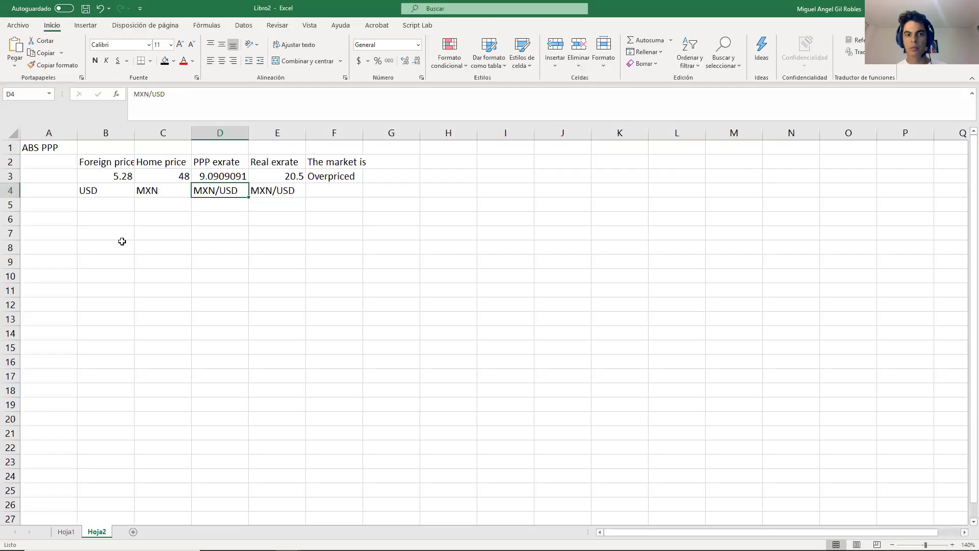
click(95, 245)
click(39, 273)
click(89, 273)
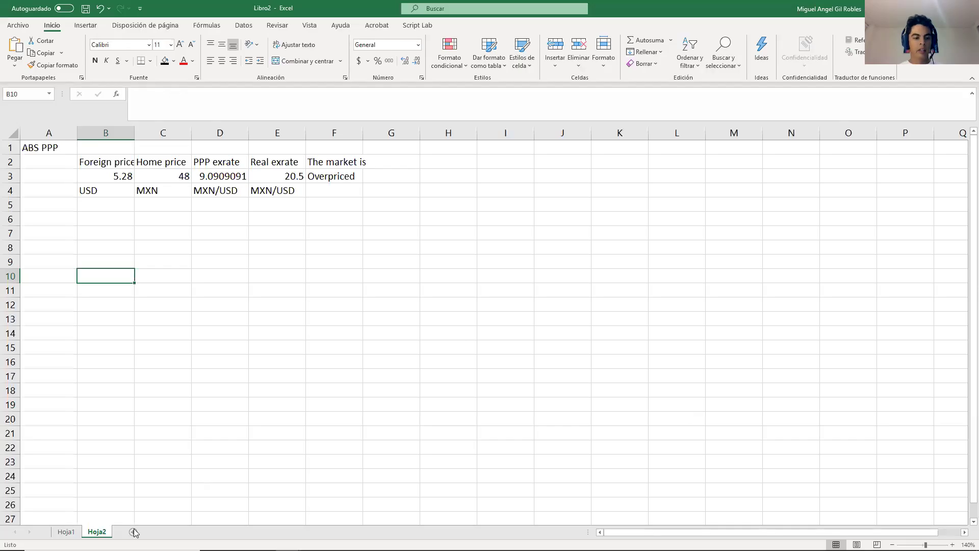
Enter 'REL PPP' in A11, then edit it in place to read 'RELATIVE PPP'
click(60, 346)
click(58, 289)
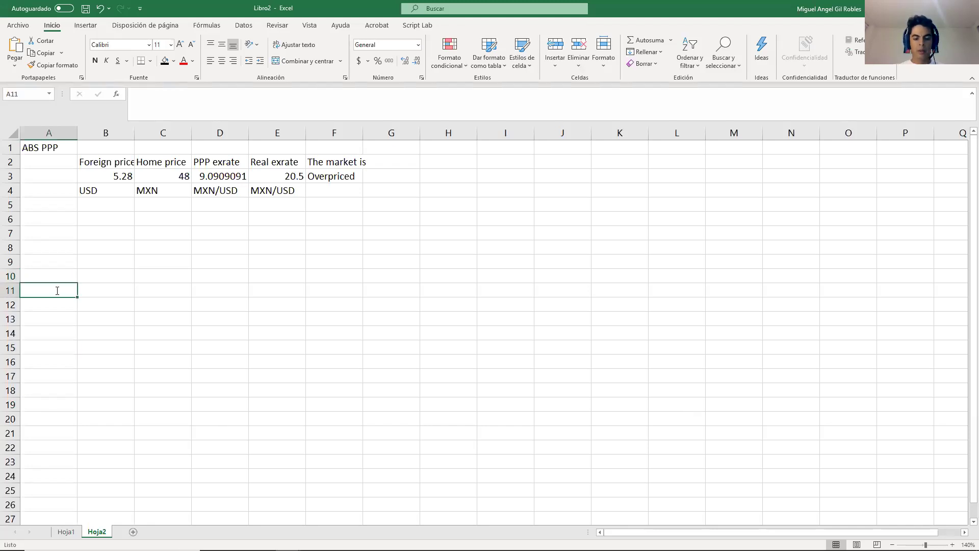
text(REL PPP)
key(Return)
click(57, 291)
key(Return)
click(56, 290)
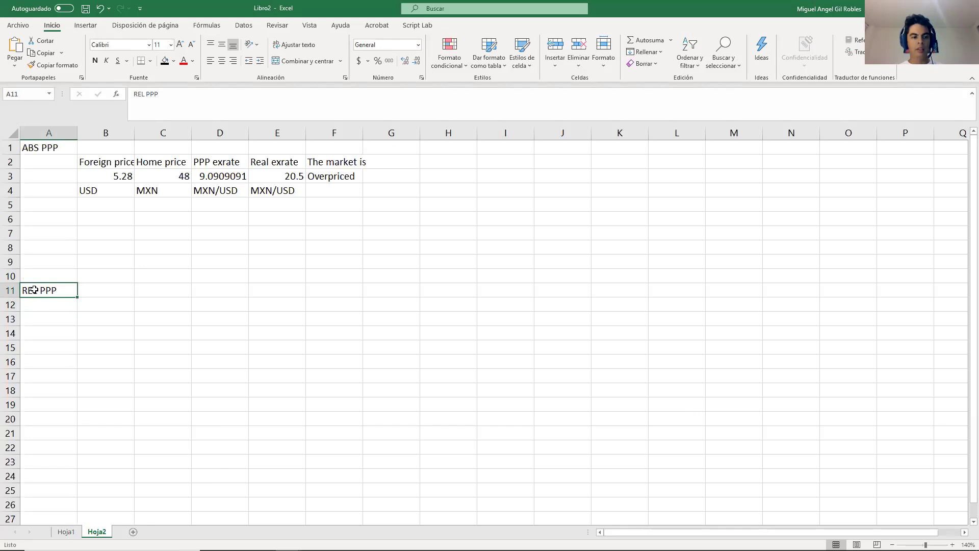
double_click(37, 290)
text(ATIVE)
key(Return)
key(Return)
key(Right)
key(Left)
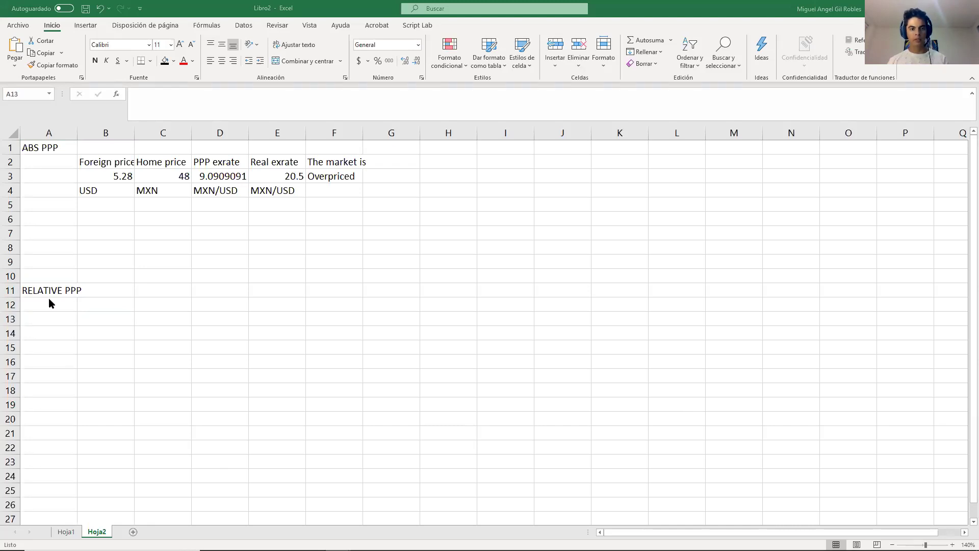
Paste the s_t = s_0(1+π_h)^t/(1+π_f)^t formula picture and position it over C8:E10
click(105, 304)
key(ctrl+v)
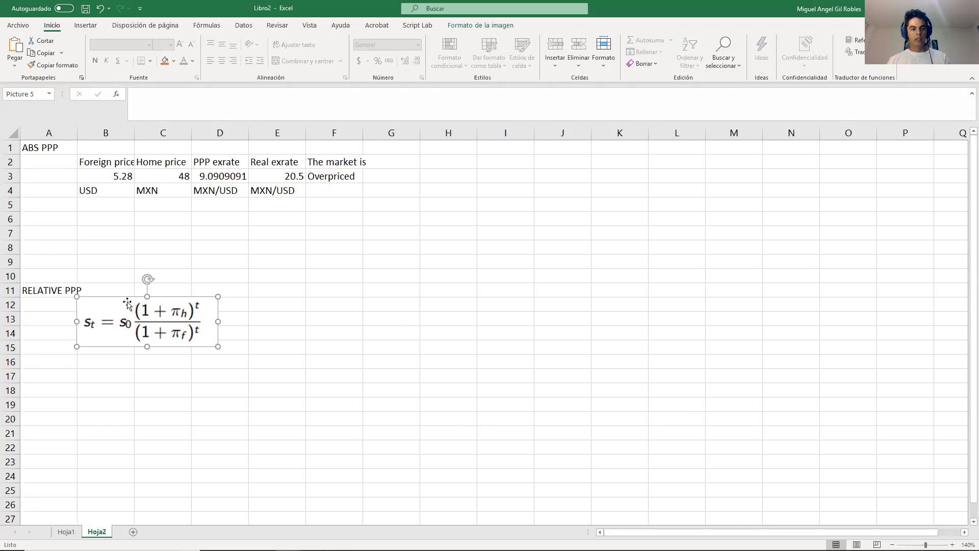
drag(126, 312, 207, 280)
click(113, 321)
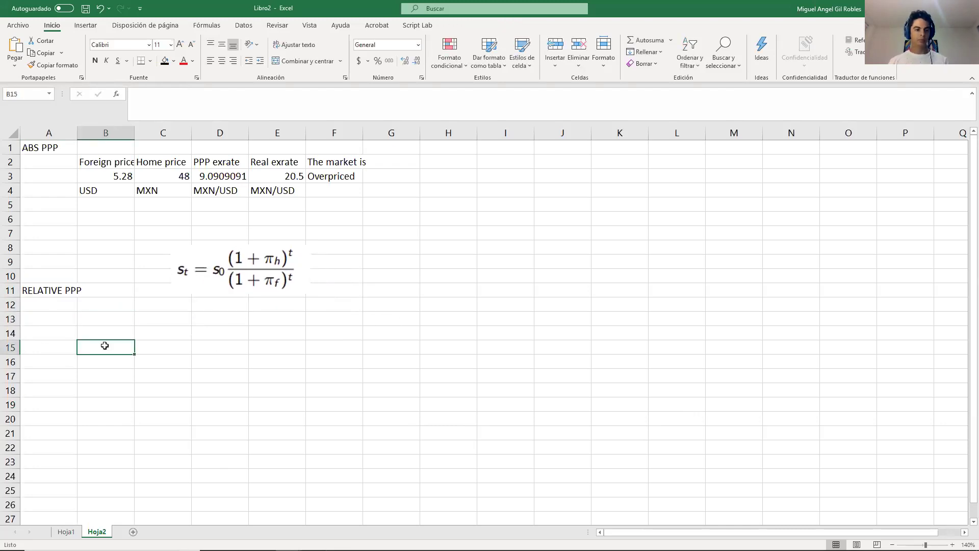
click(38, 334)
key(Up)
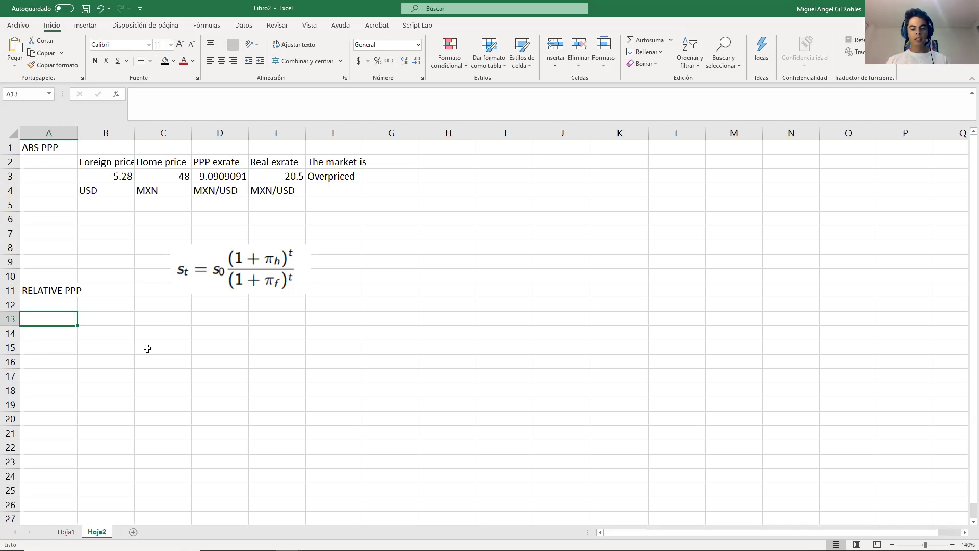
Enter the inflation inputs: inf MX 4% in row 13 and inf USA 3% in row 14
text(in)
key(BackSpace)
key(BackSpace)
text(inf )
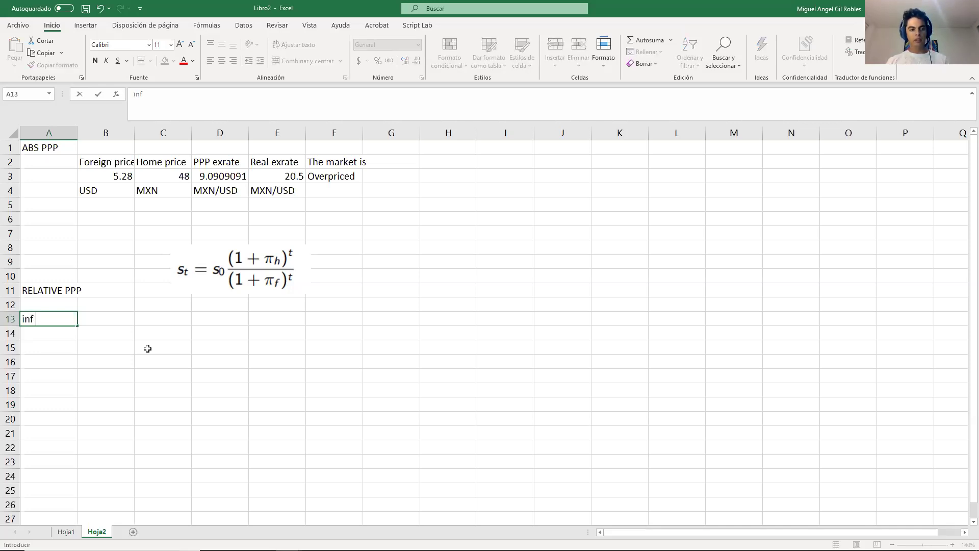
text(MX)
key(Page_Down)
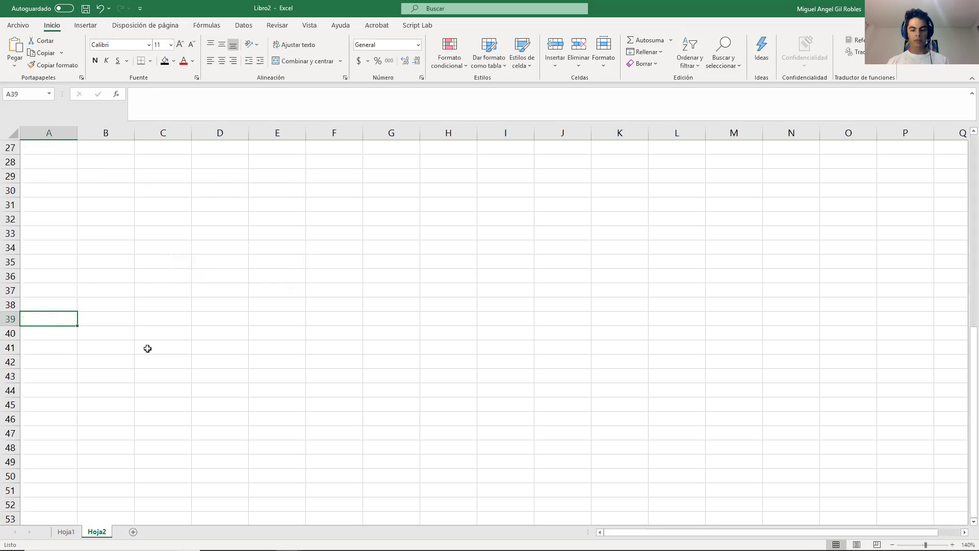
key(Page_Up)
key(Right)
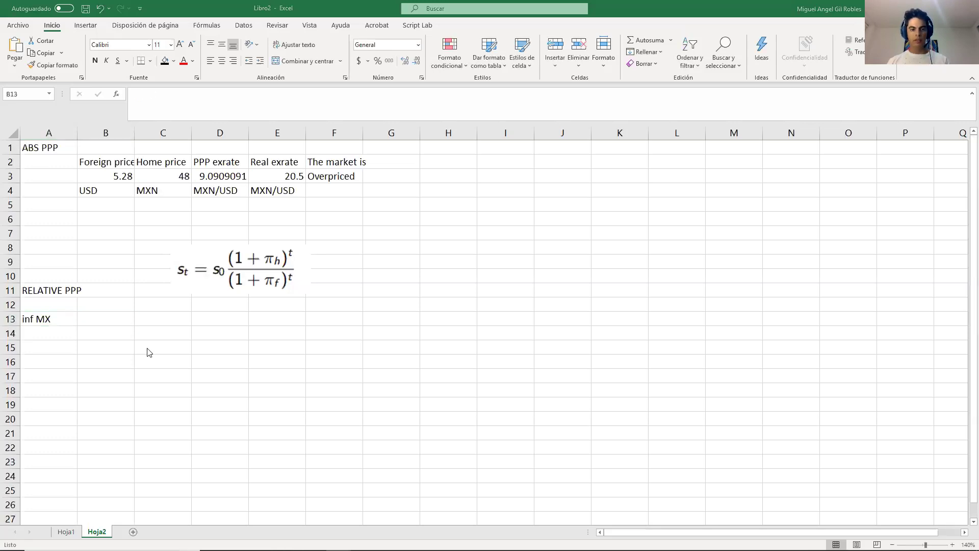
text(4%)
key(Return)
key(Left)
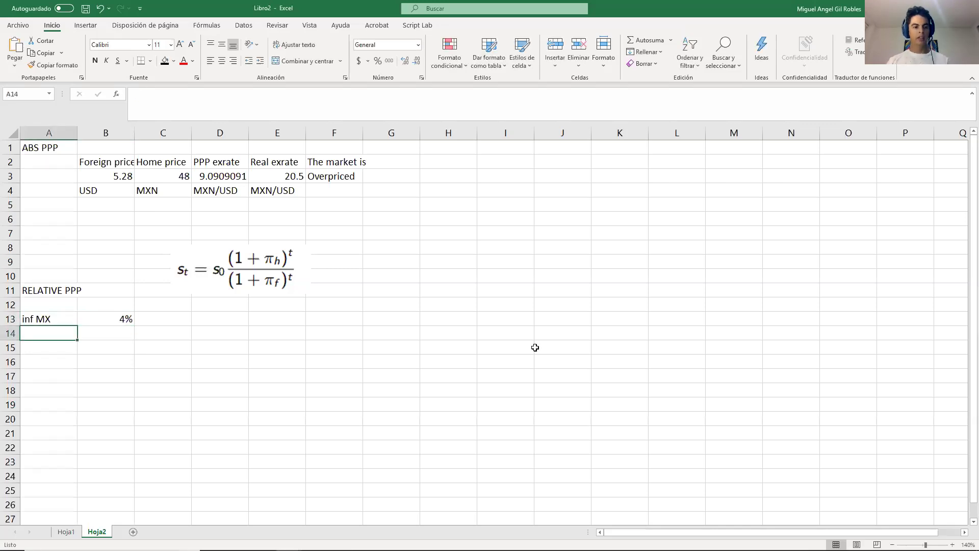
text(inf USA)
key(Tab)
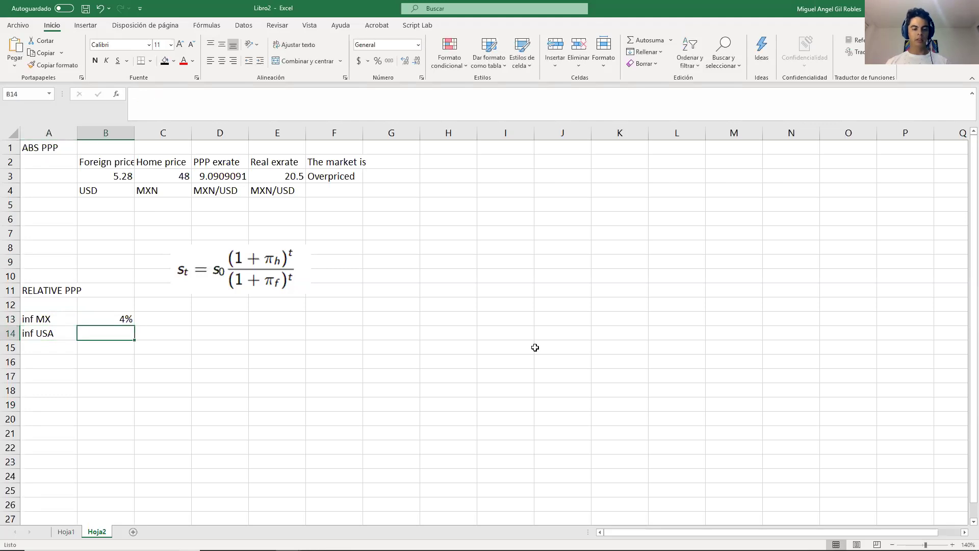
text(3%)
key(Return)
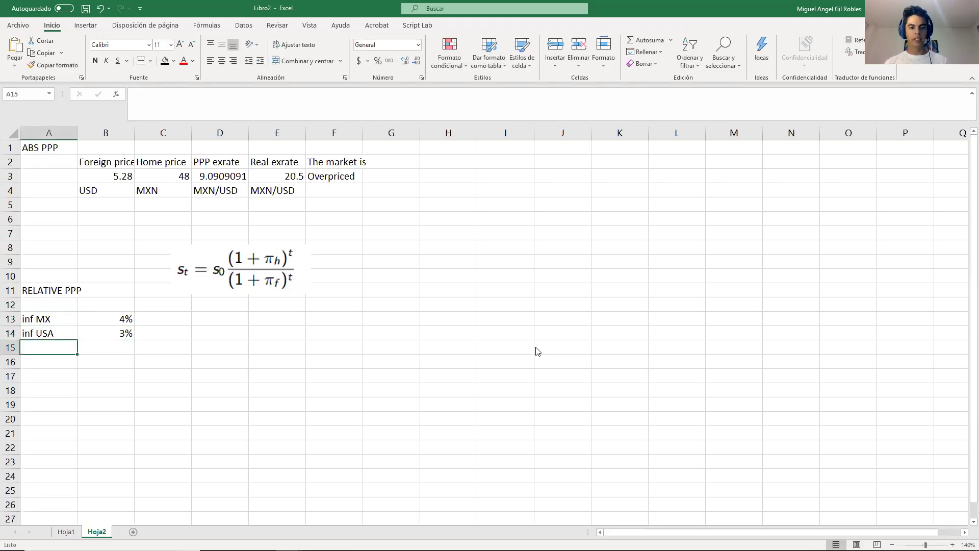
Enter So 16.96 MXN/USD in row 15 and time 3 years in row 16
text(So)
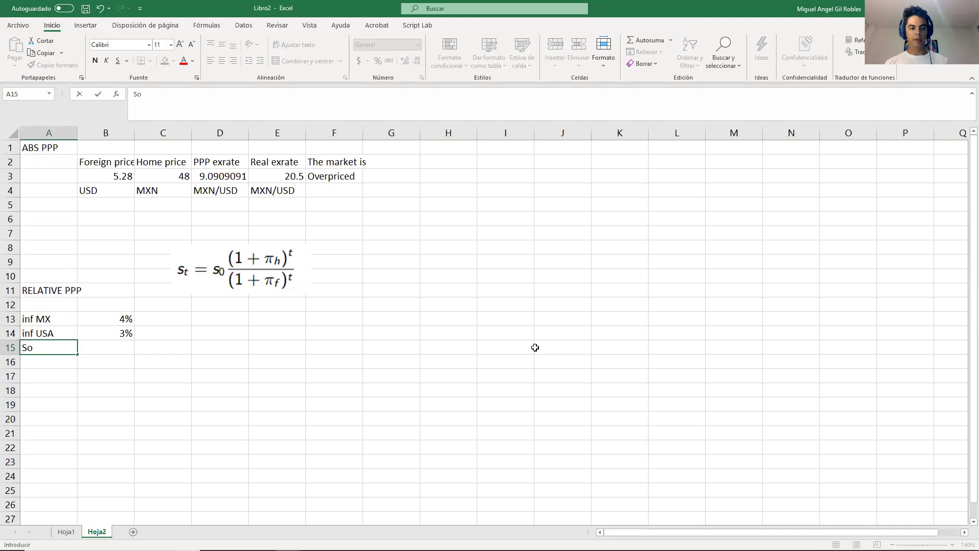
key(Tab)
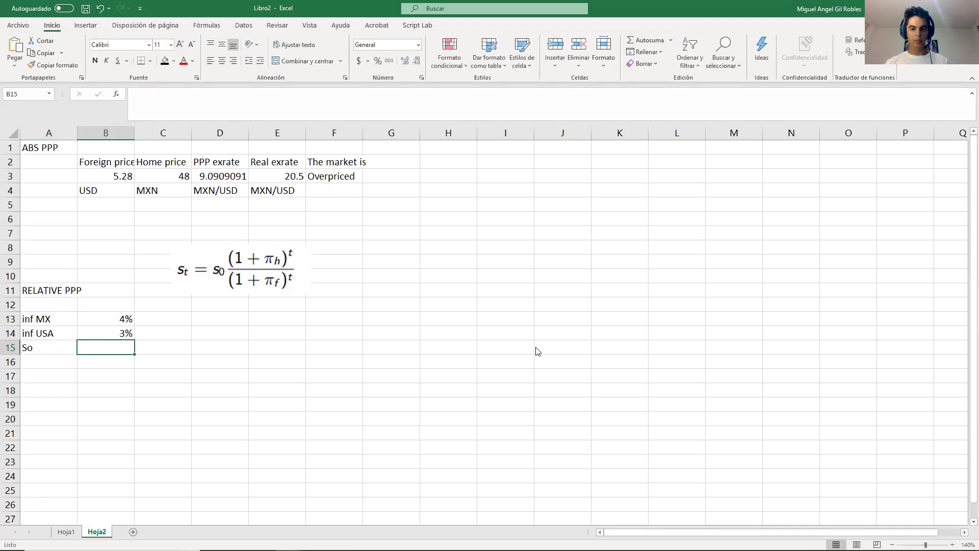
text(16.96)
key(Tab)
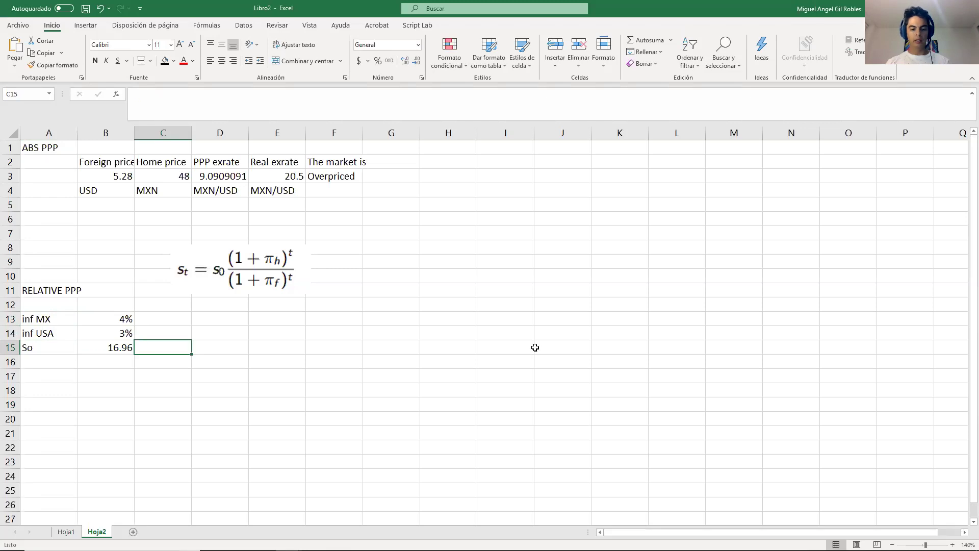
text(MXN/USD)
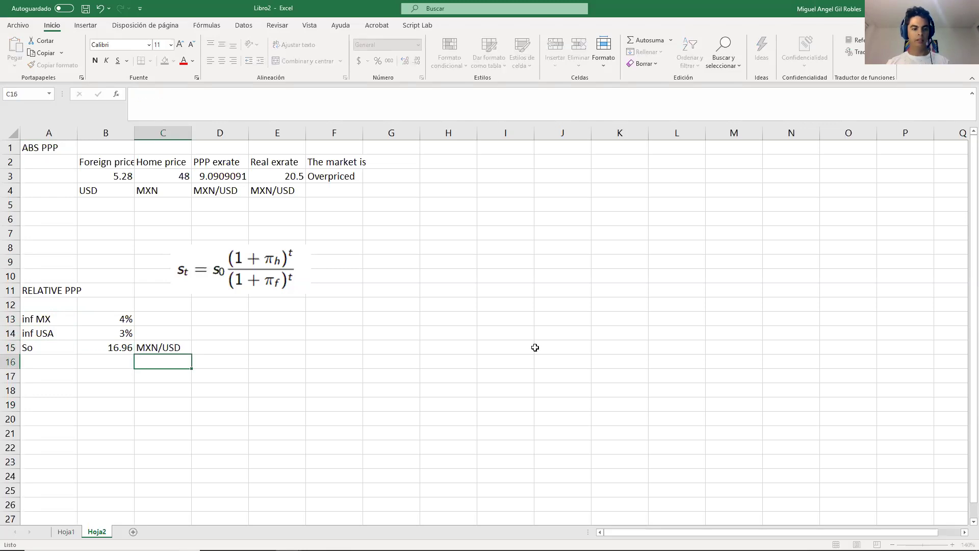
key(Return)
key(Left)
text(time)
key(Tab)
text(3)
key(Tab)
text(years)
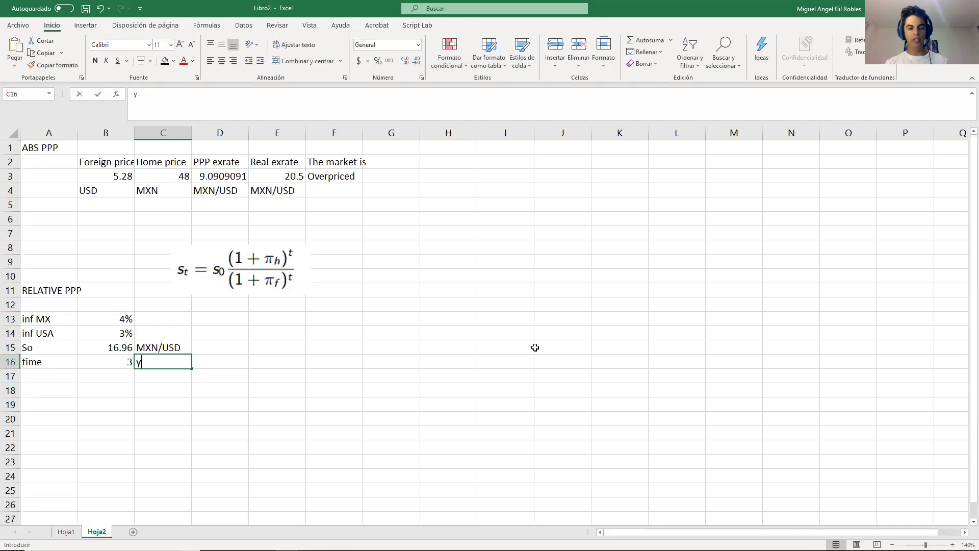
key(Down)
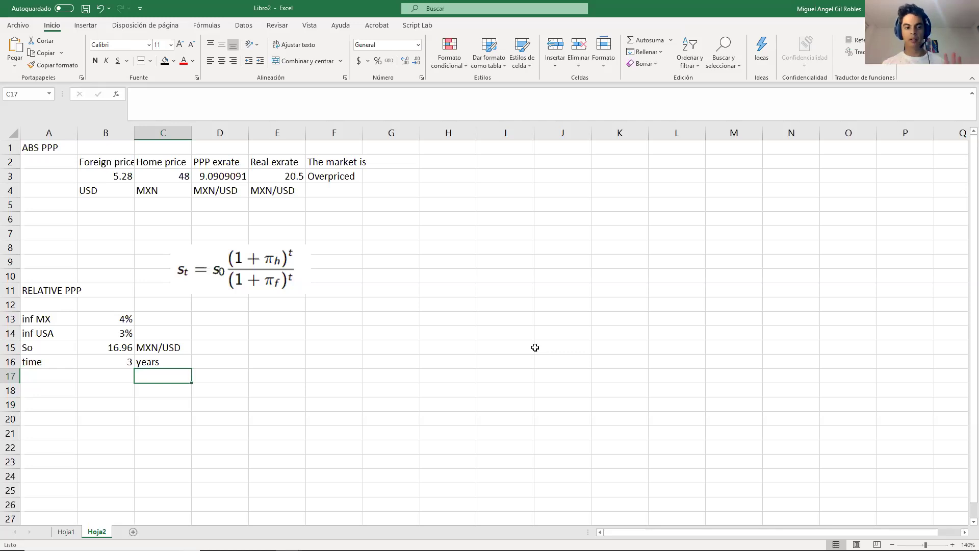
Select G13 as the cell for the relative PPP calculation
click(255, 330)
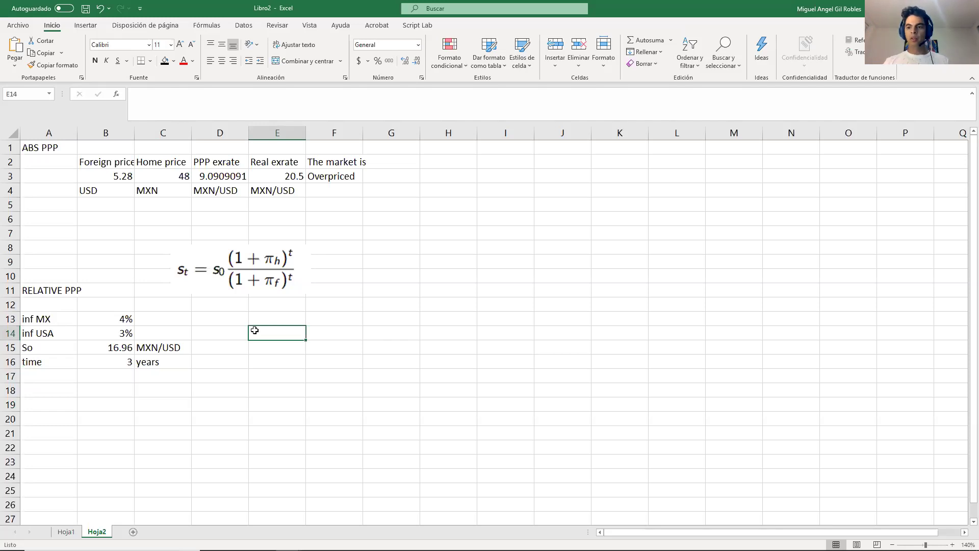
key(Up)
key(Right)
key(Right)
key(Right)
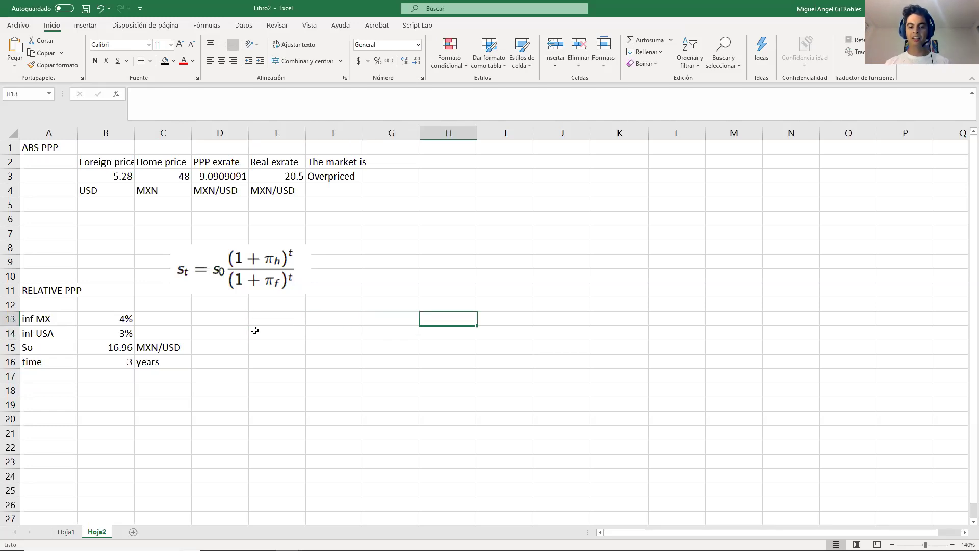
key(Left)
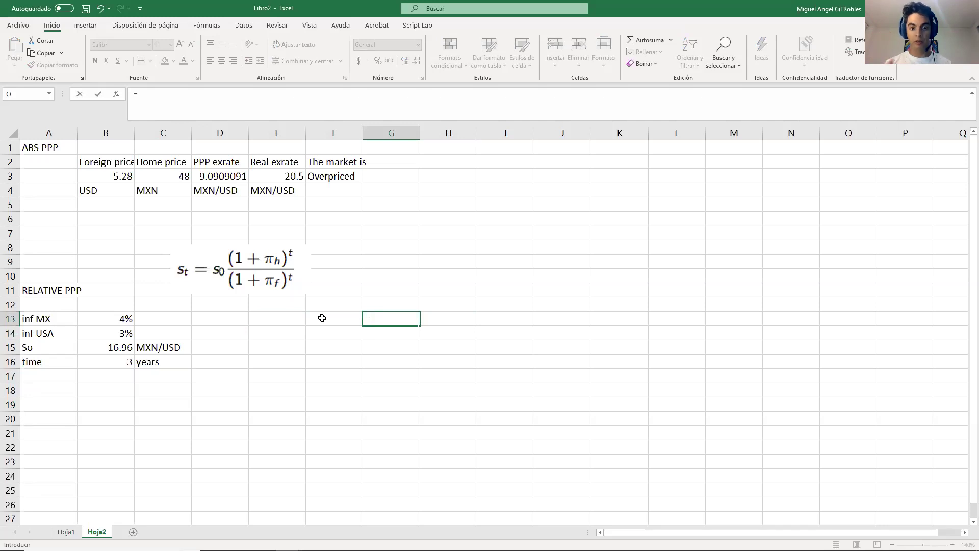
Enter =1+B13 in G13 and format it to show the decimal 1.04
text(1+)
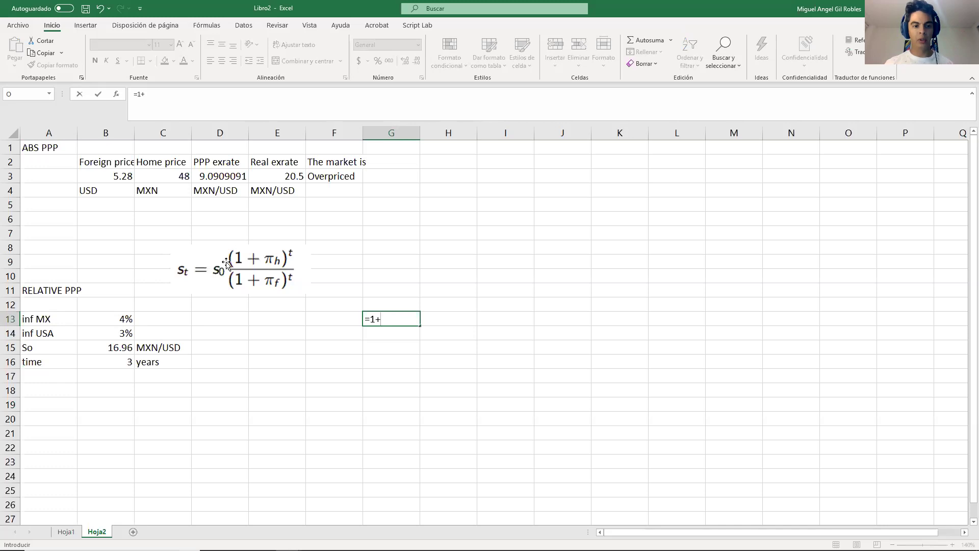
click(109, 319)
key(Return)
key(Up)
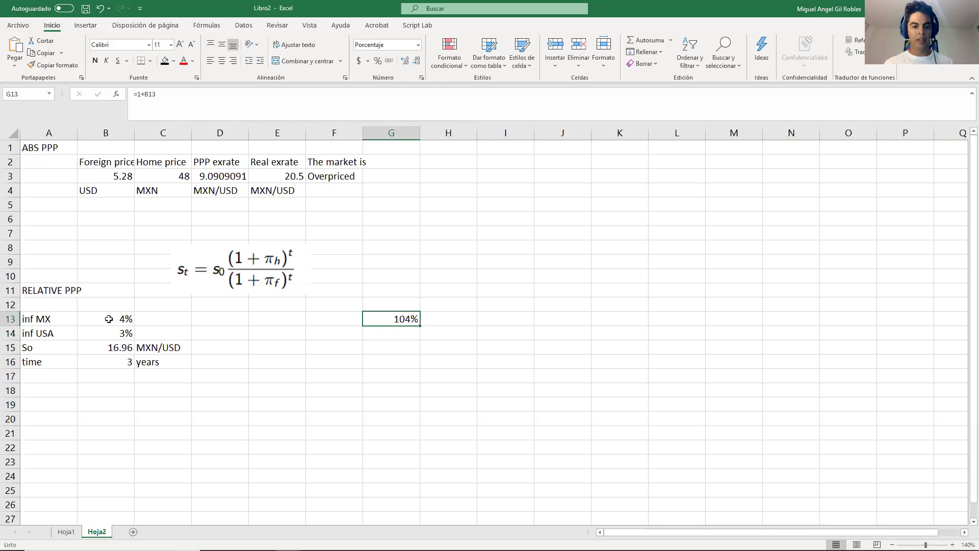
click(389, 61)
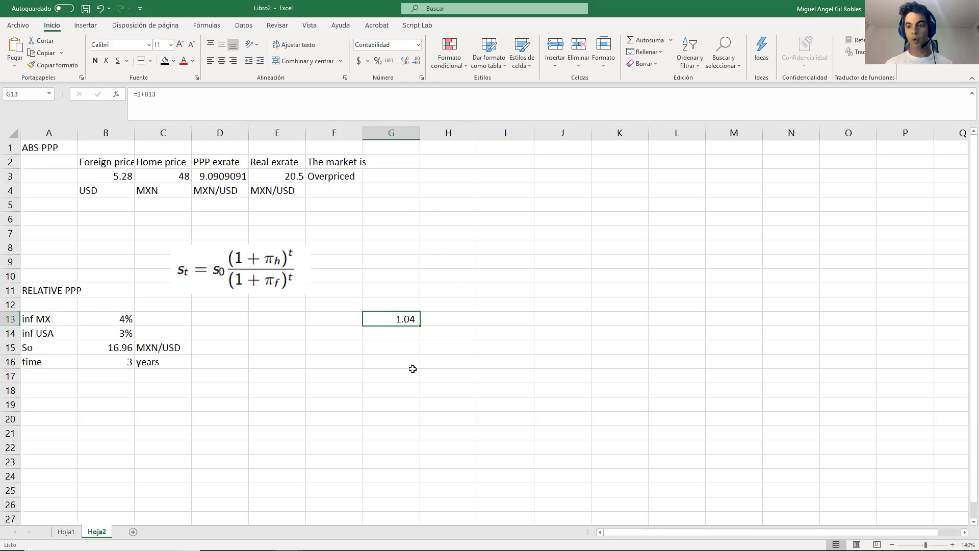
Enter =1+B14 in G14 and begin changing it from percent to a plain number
key(Down)
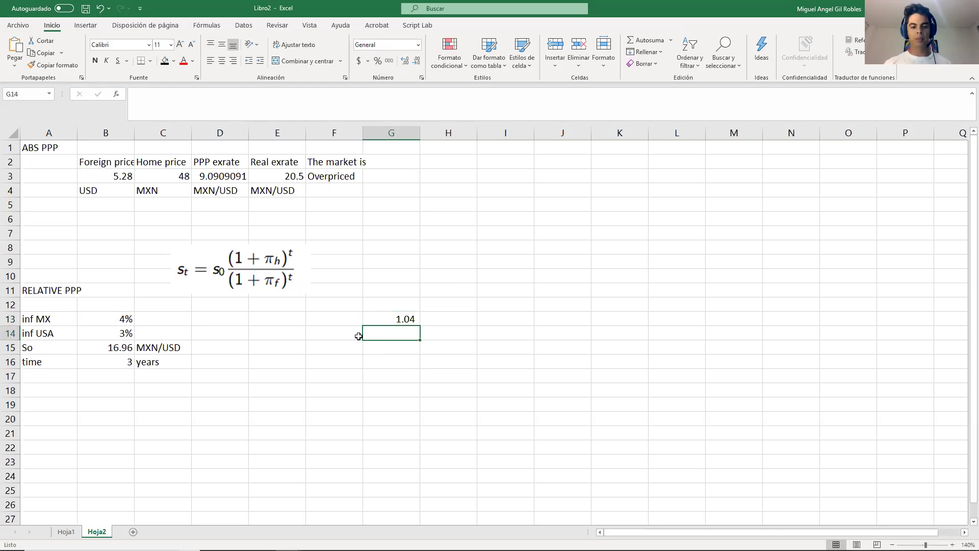
text(=1+)
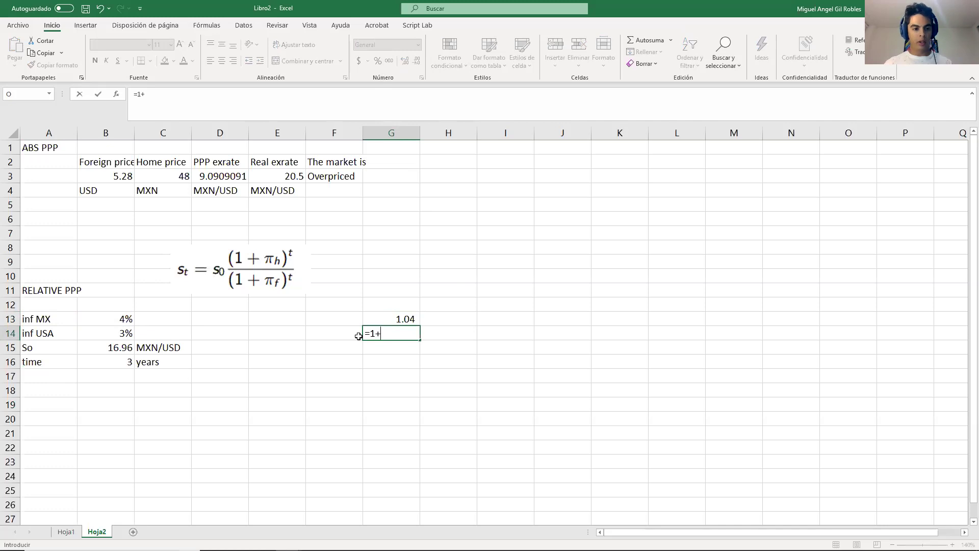
key(Left)
key(Left)
key(Left)
key(Left)
key(Left)
key(ctrl+Return)
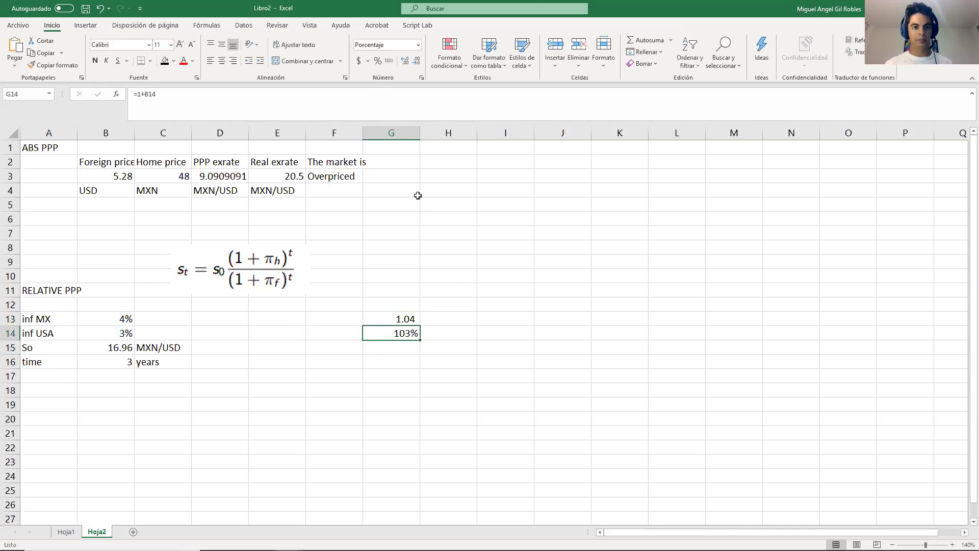
key(alt+o)
Compound the Mexican factor over three years with =G13^B16 in H13, giving 1.12
key(0)
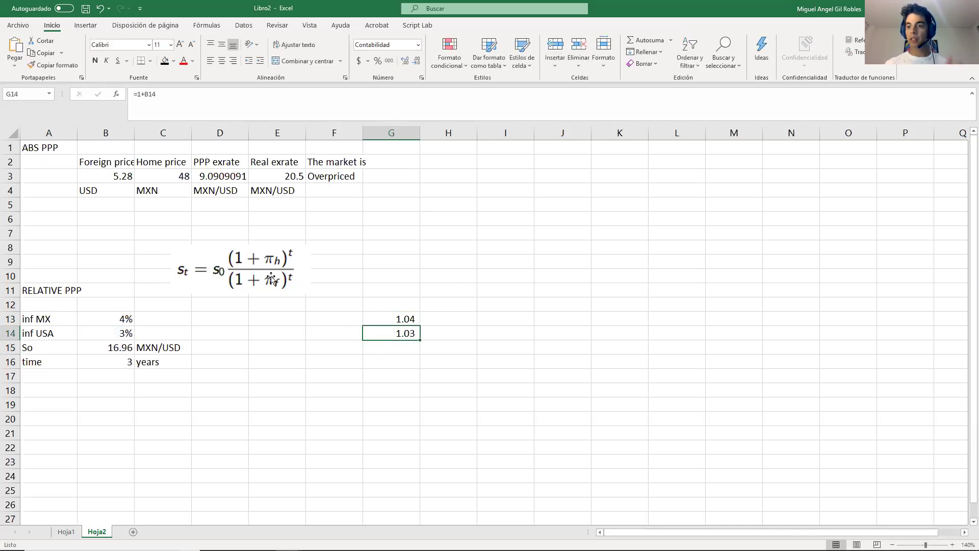
click(452, 318)
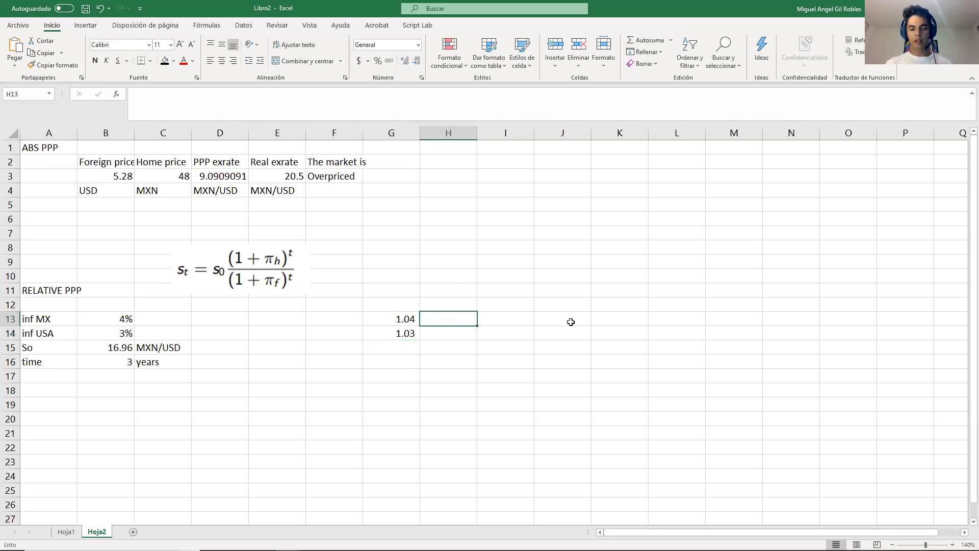
text(=)
key(Left)
text(^^`)
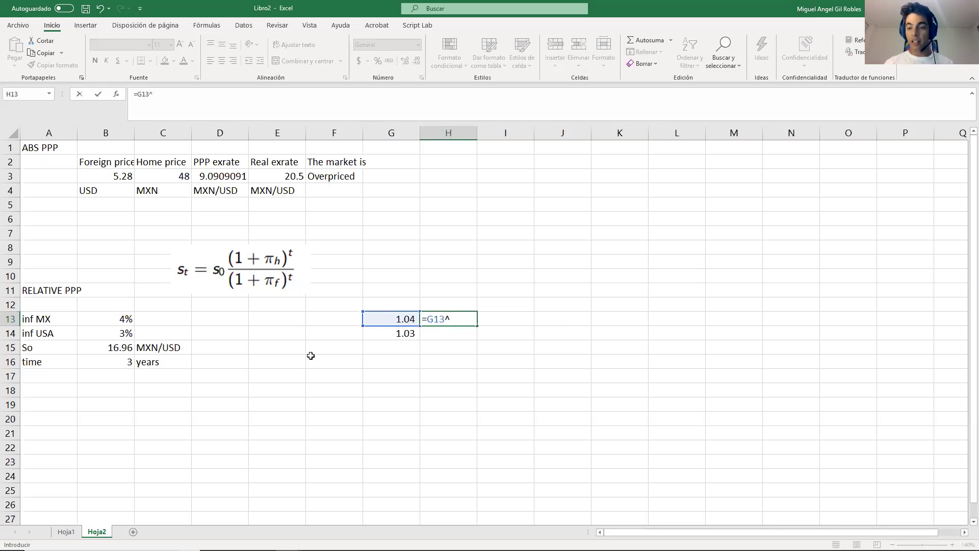
click(117, 360)
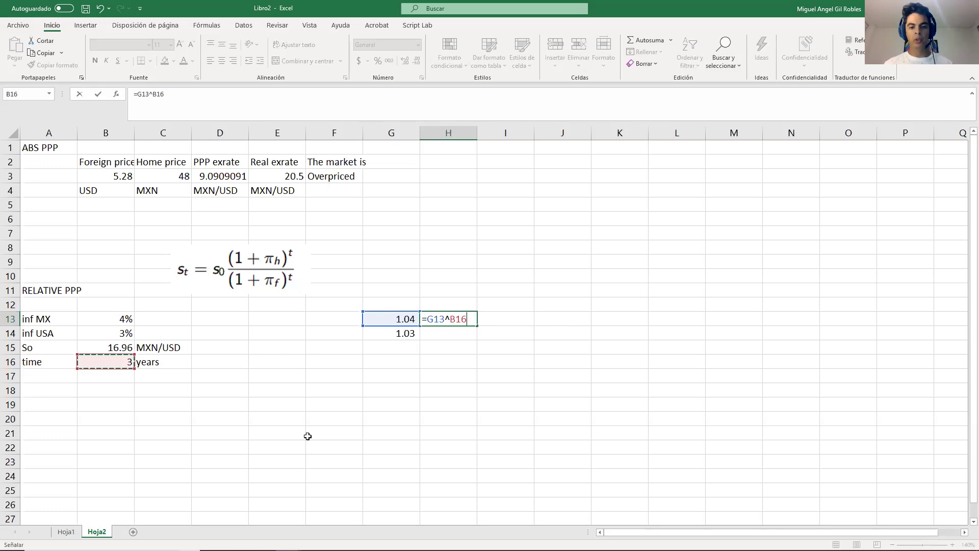
key(Return)
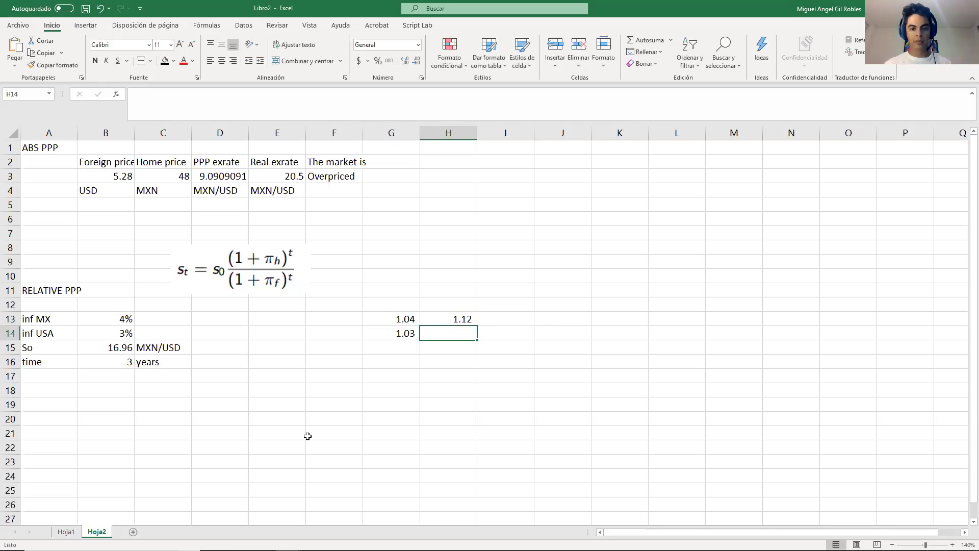
Enter =G14^B16 in H14 for the compounded US factor of 1.09
text(=)
key(Left)
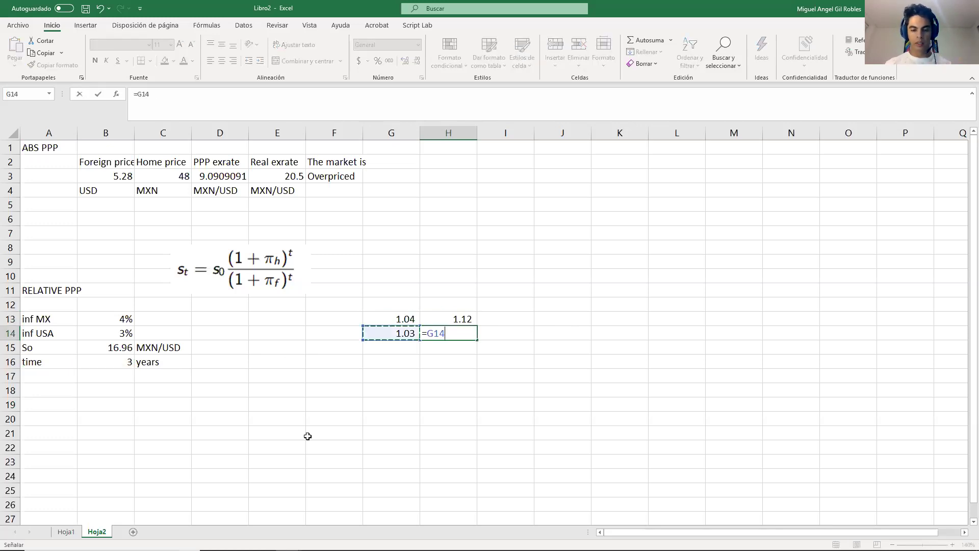
text(^)
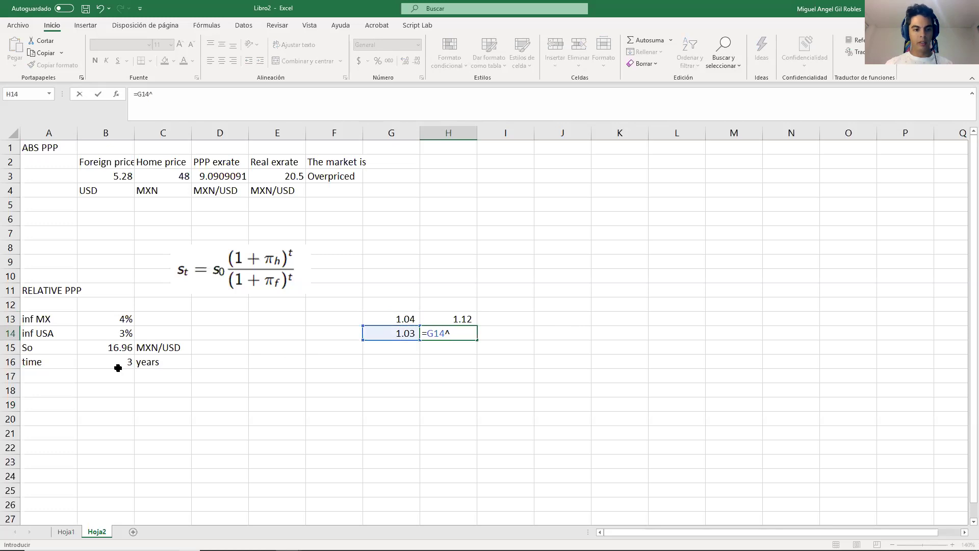
click(117, 363)
key(Return)
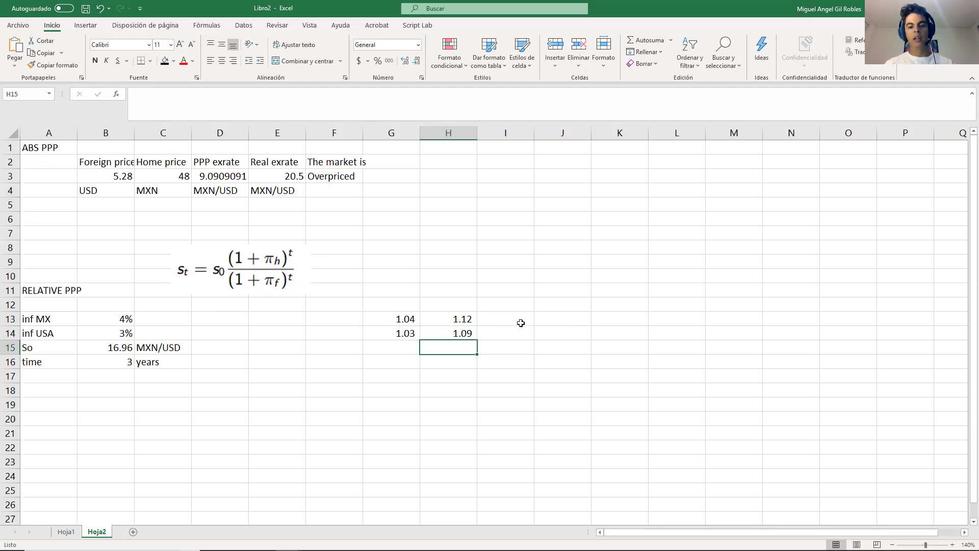
Compute the factor ratio =H13/H14 and move it into I13, giving 1.0294099
click(545, 322)
text(=)
key(Left)
key(Left)
text(/)
key(Left)
key(Left)
key(Down)
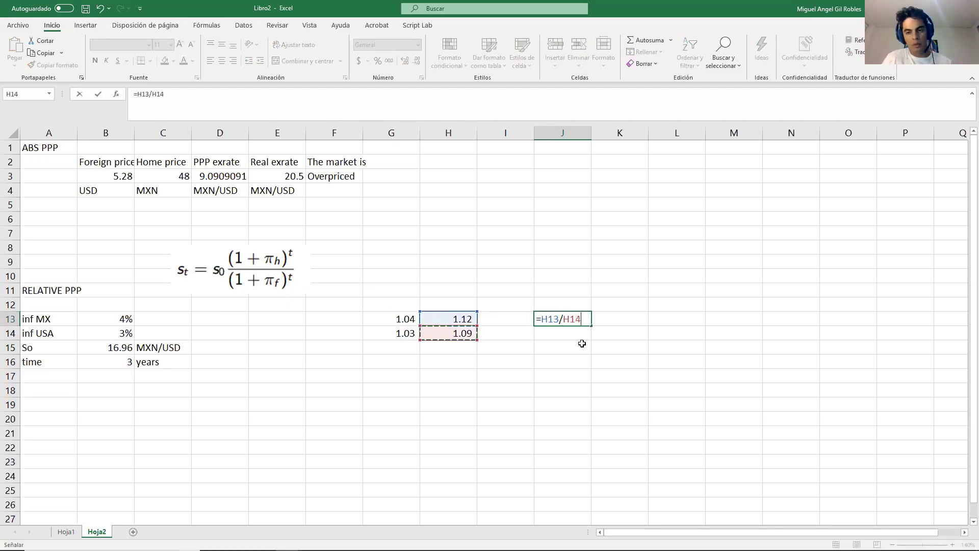
key(Return)
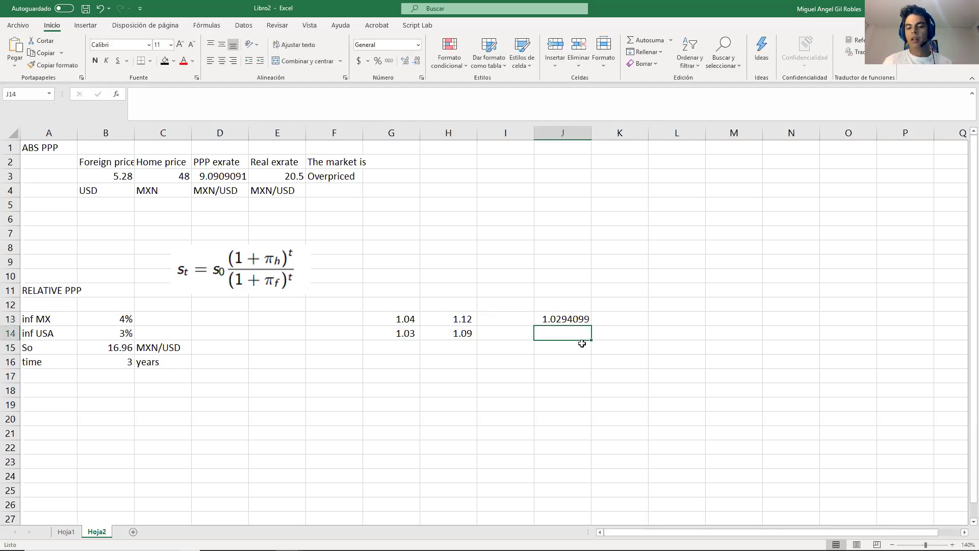
key(Up)
key(Left)
key(Left)
key(Down)
key(Up)
key(Right)
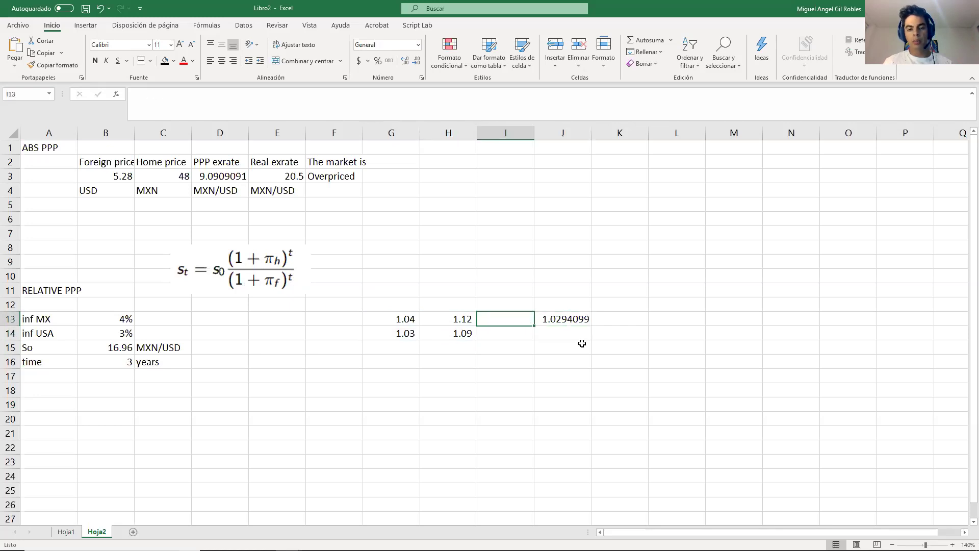
key(Right)
key(ctrl+x)
key(Left)
key(ctrl+v)
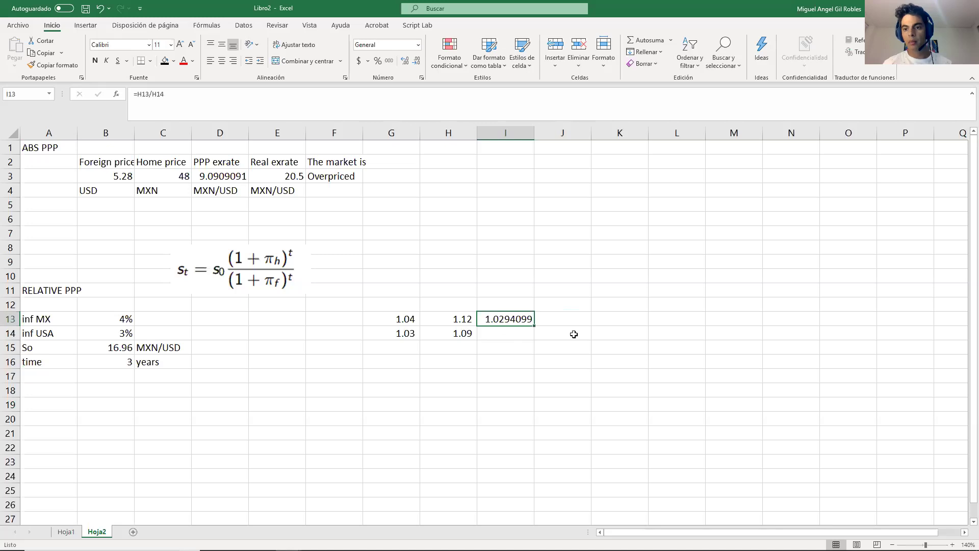
Multiply the ratio by So with =I13*B15 in J13, giving 17.458792
click(567, 319)
text(=)
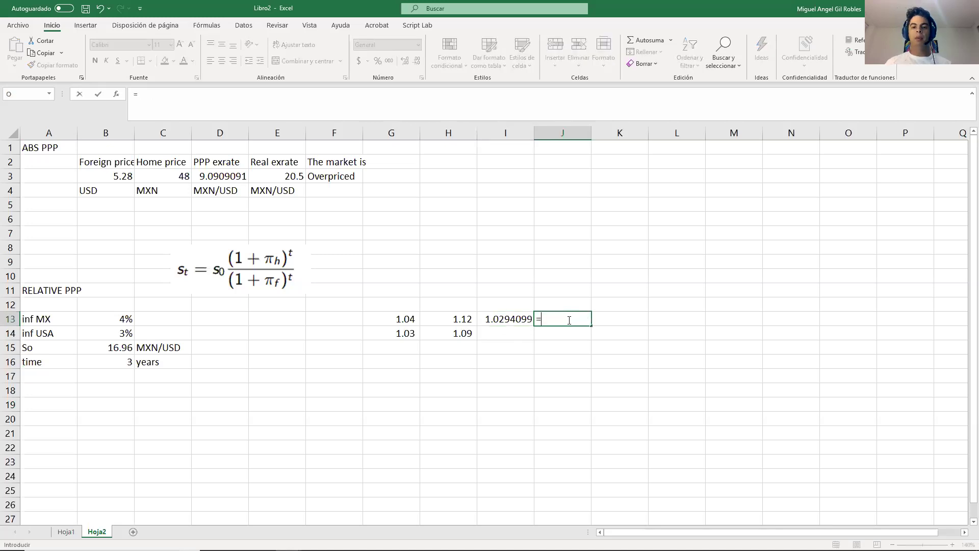
key(Left)
text(*)
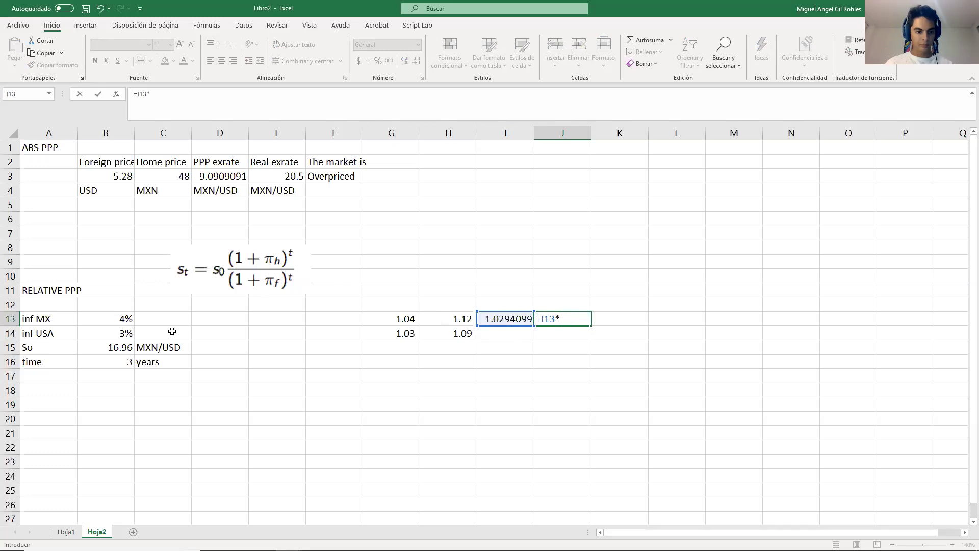
click(117, 350)
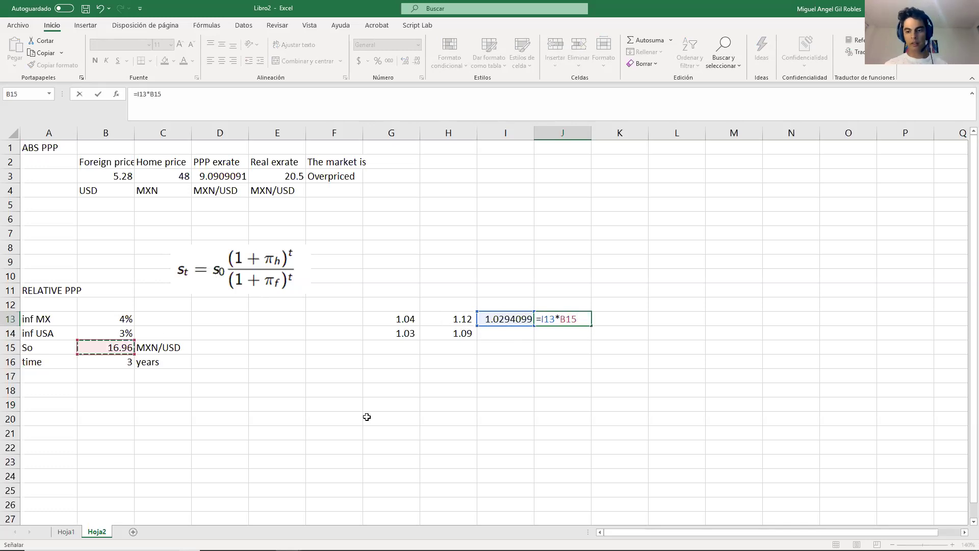
key(Return)
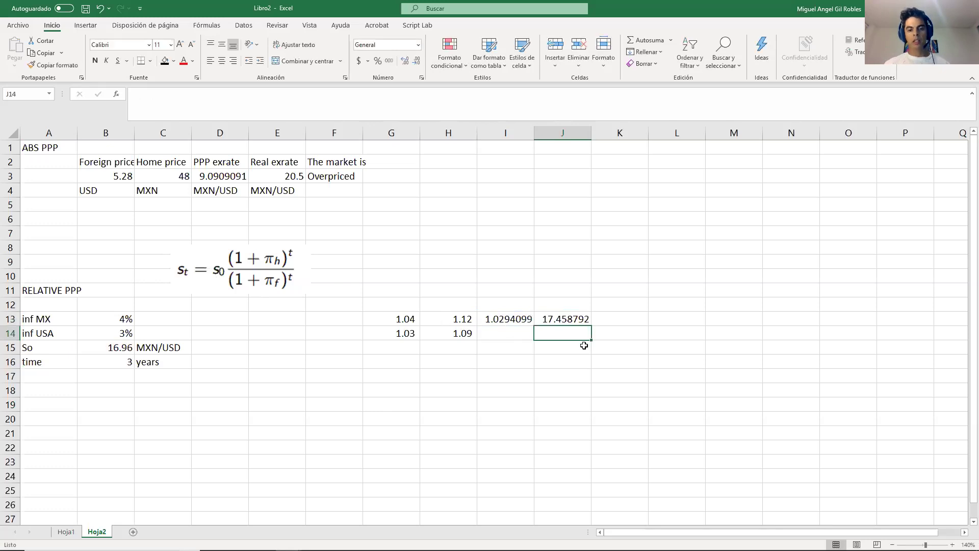
Select the 17.458792 result in J13 and make it bold
click(558, 316)
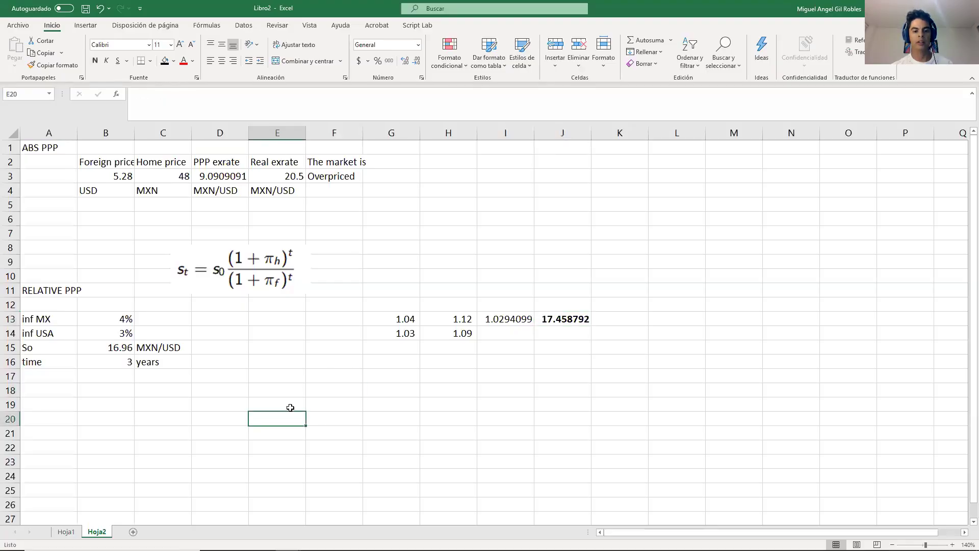
Type 'Law of price' in E19 and give it a bottom border
click(290, 407)
text(Law of)
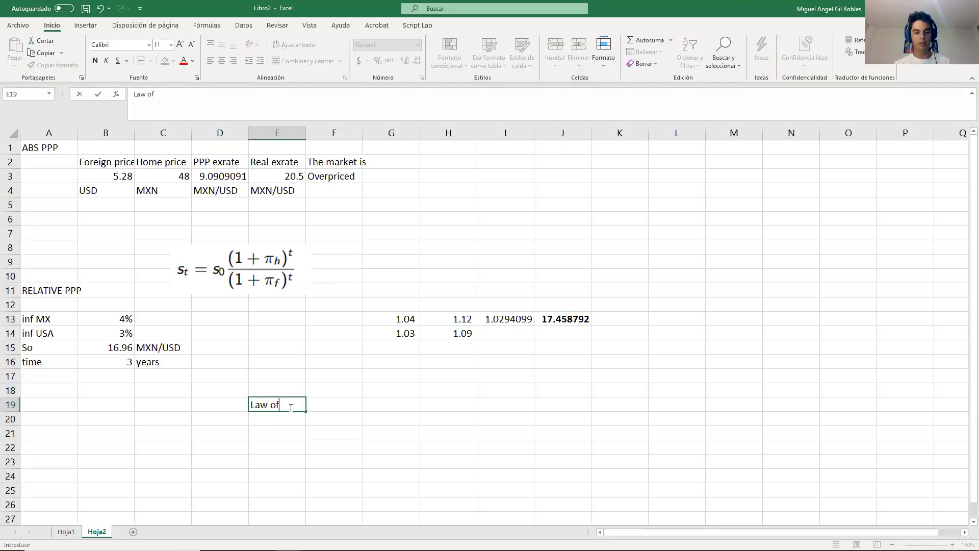
text( price)
key(Return)
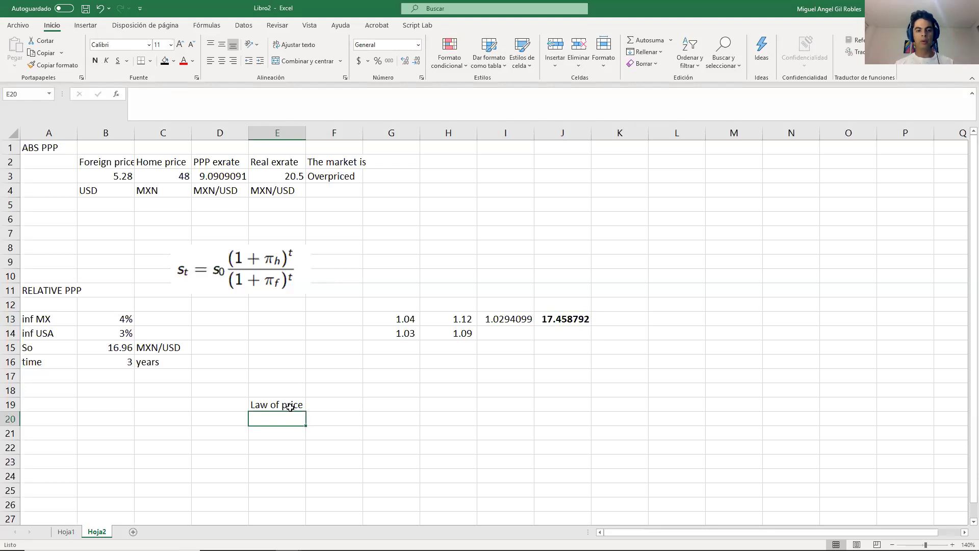
click(291, 408)
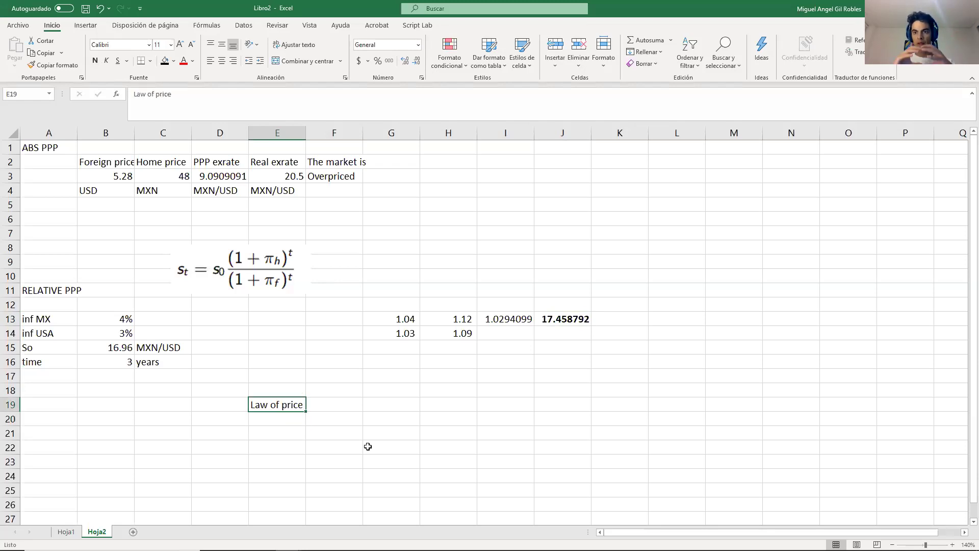
click(142, 62)
click(295, 429)
click(284, 401)
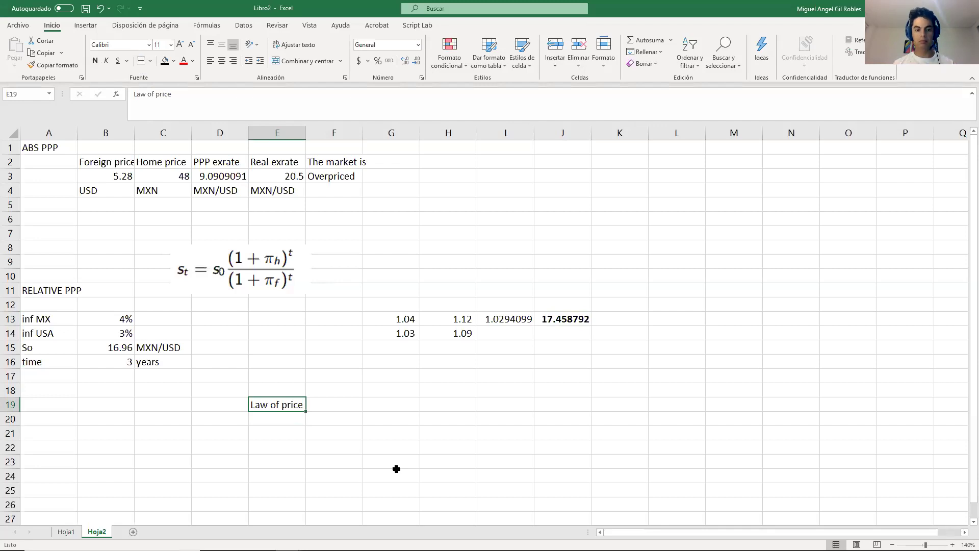
Add the labels 'Abs PPP' in D21 and 'Rel PPP' in F21
click(202, 440)
text(Abs PPP)
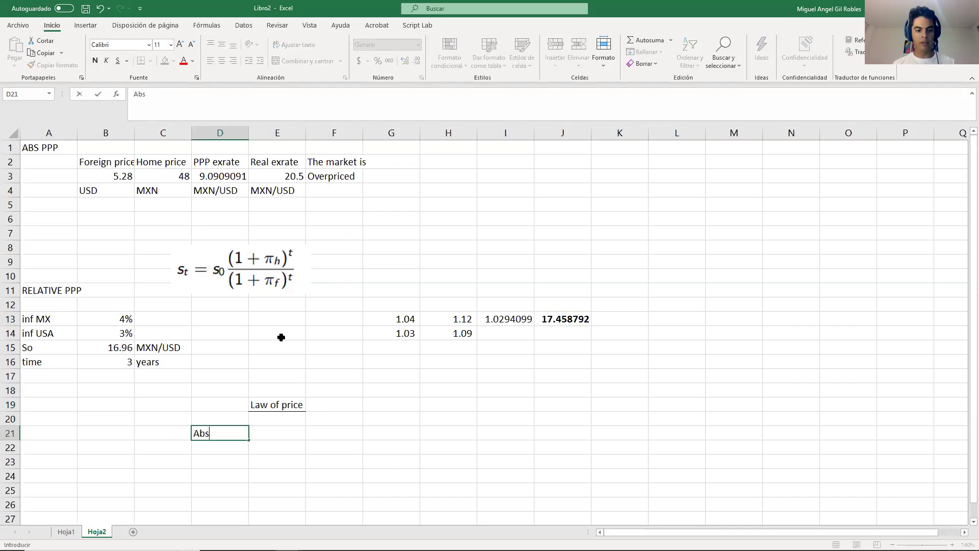
key(Tab)
key(Tab)
text(Rel PPP)
key(Return)
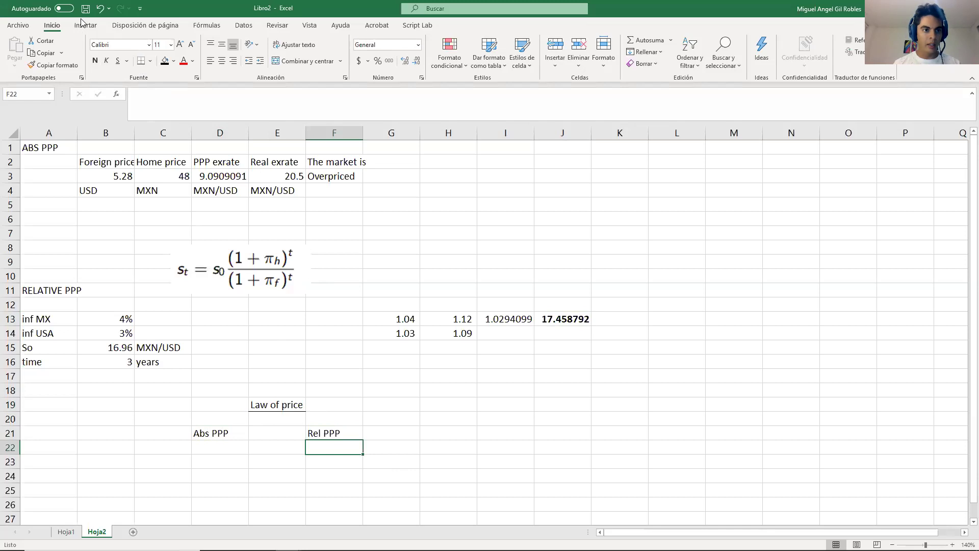
Draw an arrow line from the Law of price heading to Abs PPP, then copy it toward Rel PPP
click(84, 24)
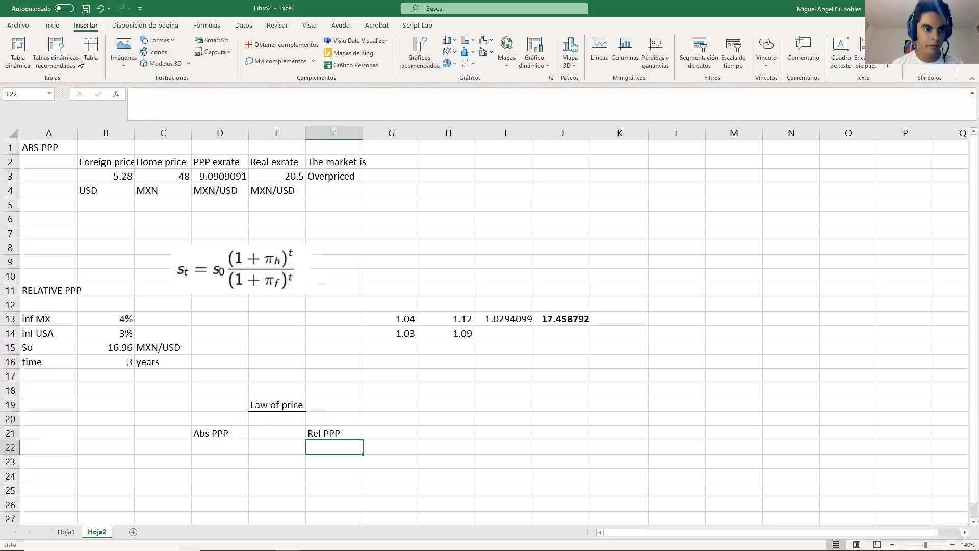
click(160, 41)
click(165, 70)
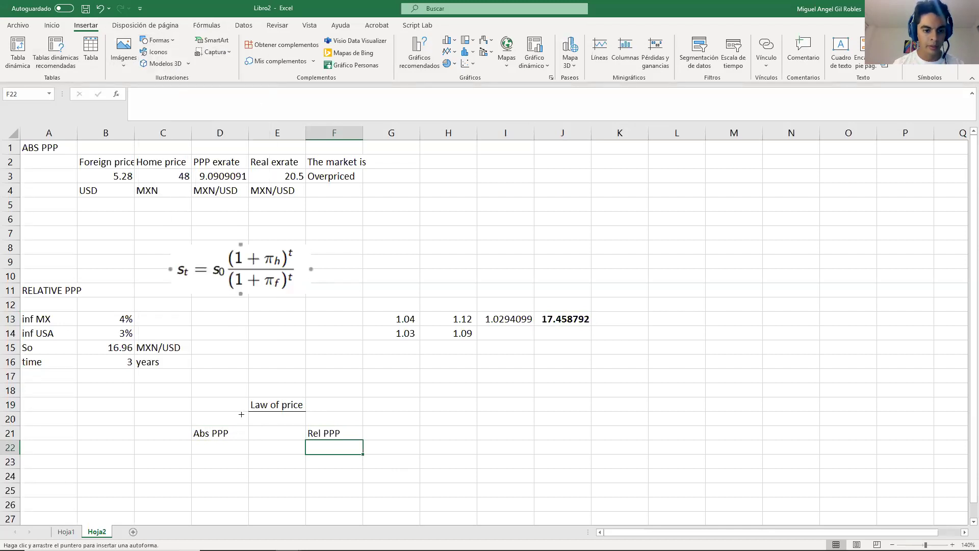
mouse_move(243, 414)
mouse_down()
mouse_move(231, 427)
mouse_move(321, 428)
mouse_up()
key(ctrl+c)
key(ctrl+v)
click(312, 415)
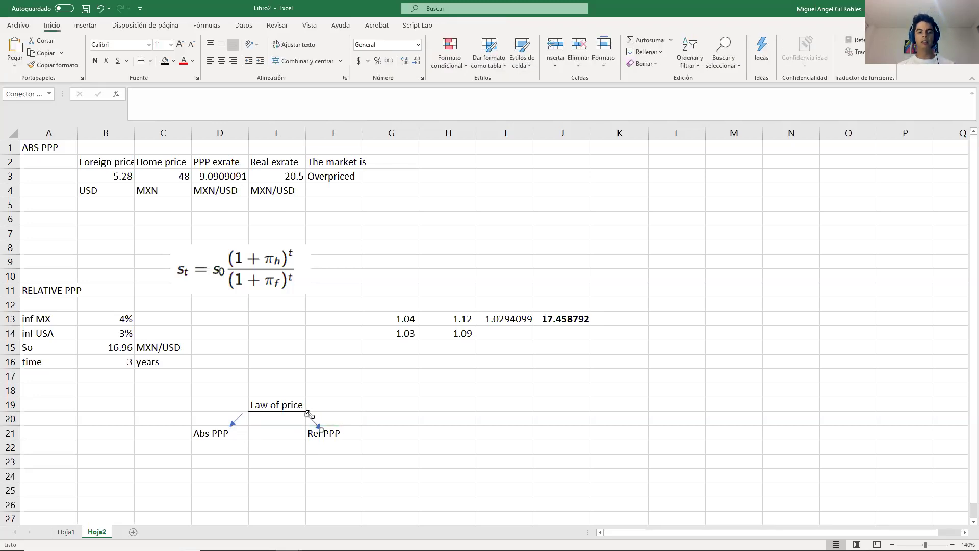
click(359, 414)
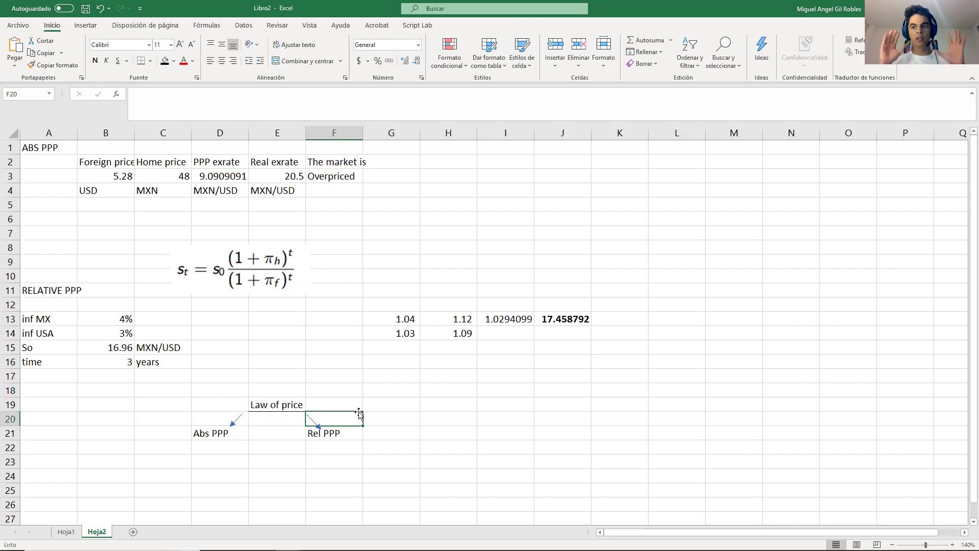
click(232, 438)
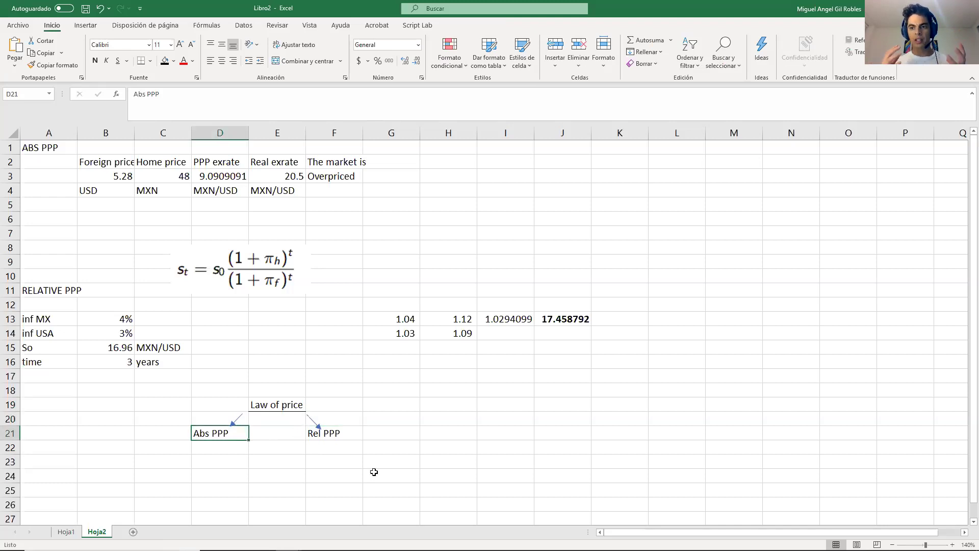